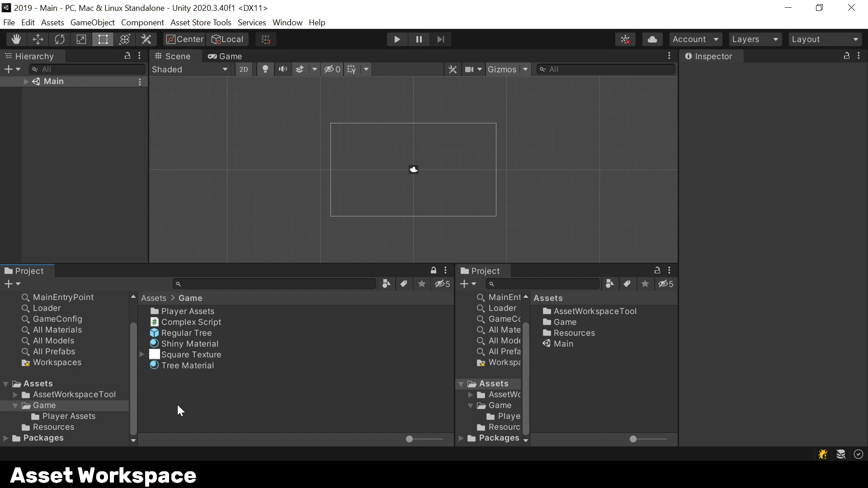
Step: Create an Asset Workspace asset named My Workspace in the Game folder
right_click(178, 406)
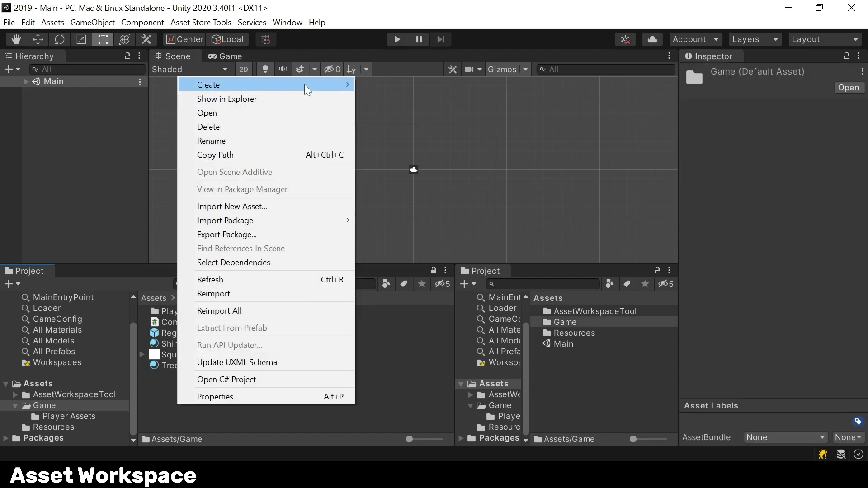
mouse_move(308, 89)
mouse_move(443, 36)
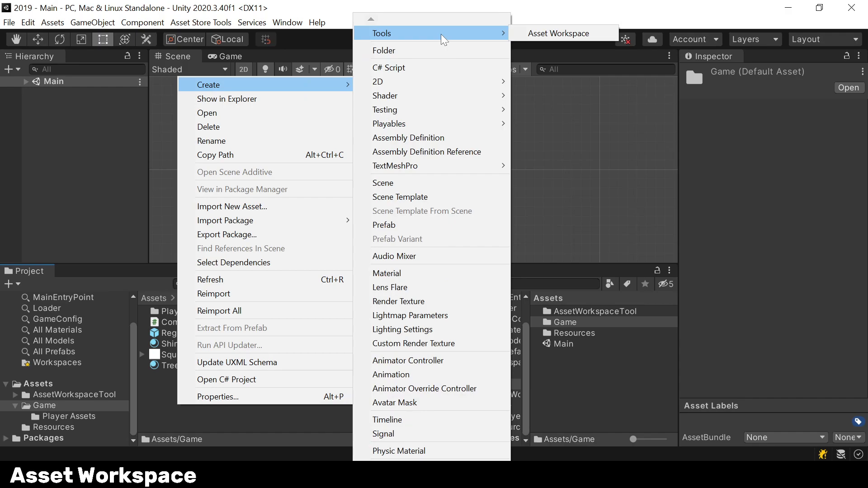
left_click(559, 35)
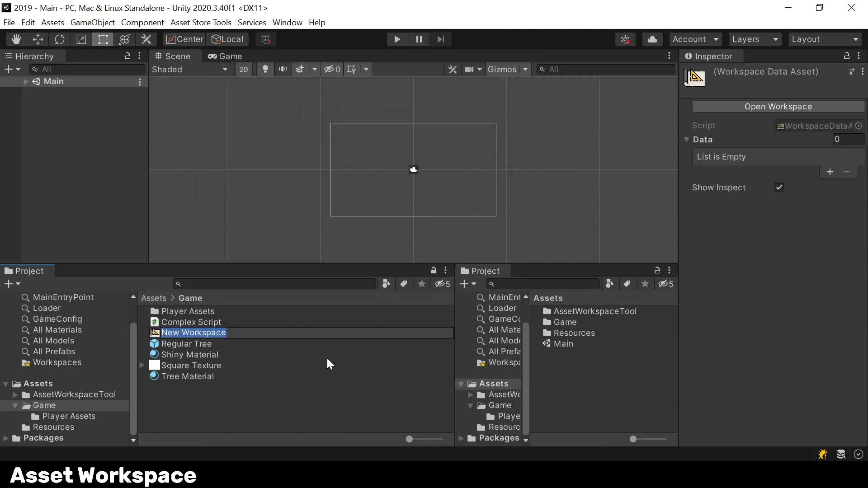
type("My Workspace")
key("Return")
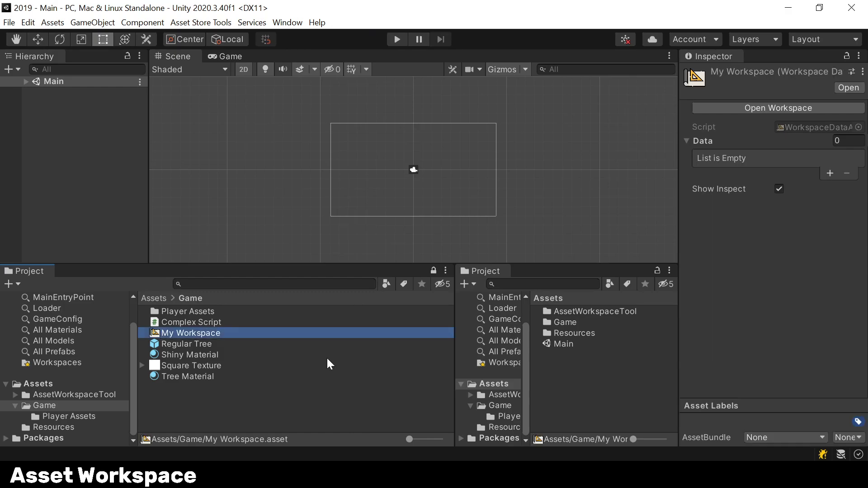
Step: Open My Workspace and dock its window beside the Scene and Game views
double_click(196, 332)
left_click_drag(232, 119, 260, 62)
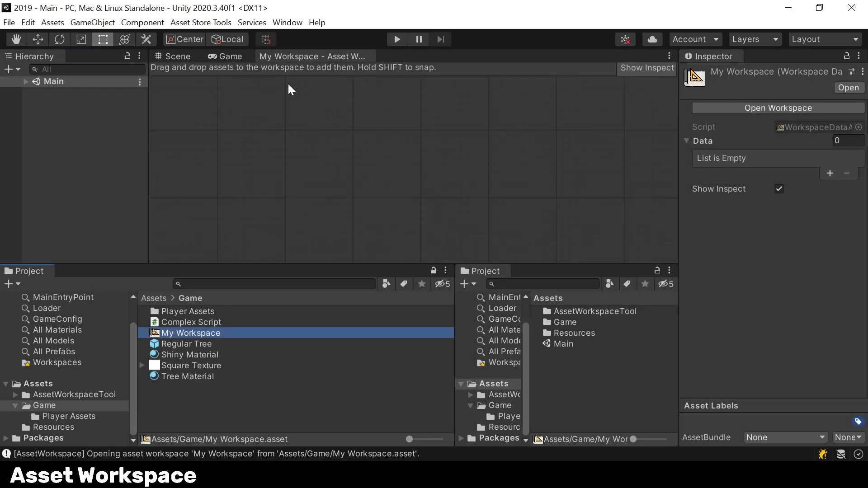
Step: Add the Regular Tree, Shiny Material, Square Texture, Tree Material and Complex Script assets to the workspace together
left_click(199, 345)
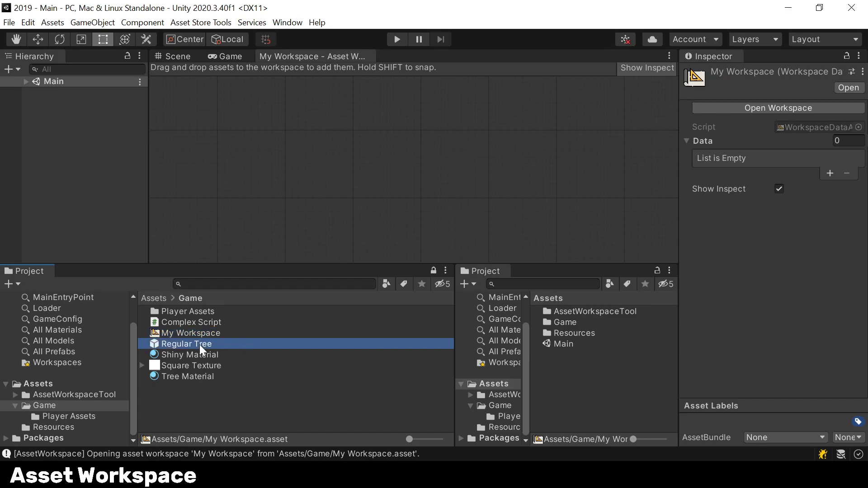
left_click(188, 376, "shift")
left_click(184, 322, "ctrl")
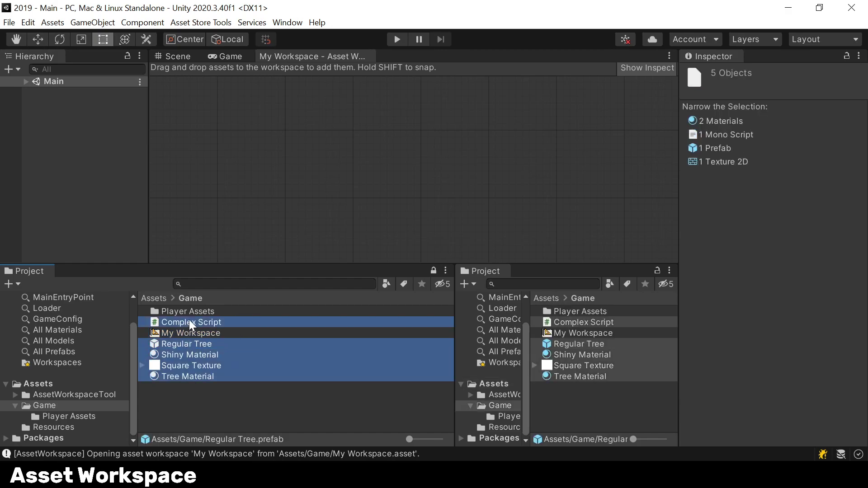
left_click_drag(189, 323, 195, 150)
scroll(446, 155, "down", 3)
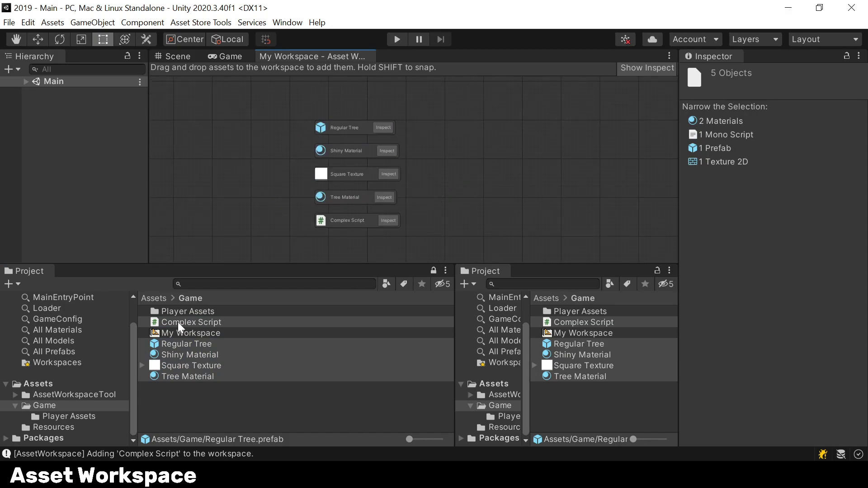
Step: Add the Body, Left hand, Left leg and Right leg prefabs from the Player Assets folder to the workspace
double_click(597, 316)
left_click(586, 383)
left_click(572, 314)
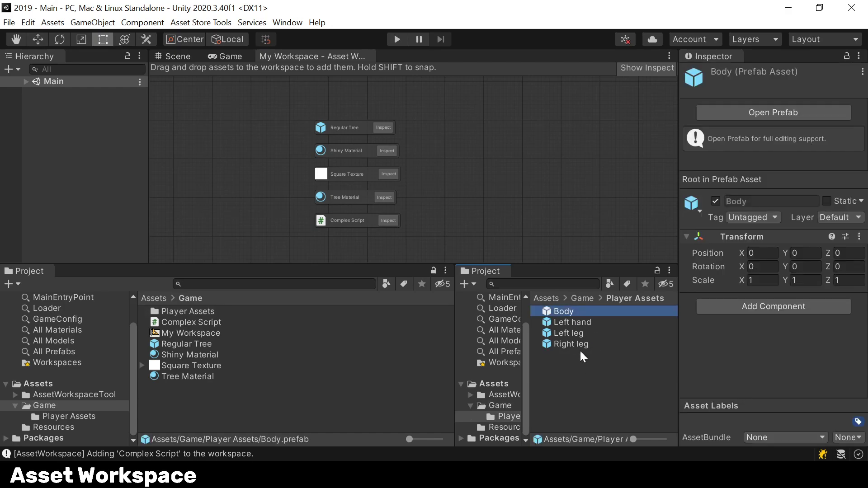
left_click(580, 344, "shift")
left_click_drag(573, 314, 530, 152)
Step: Add the Player Assets folder to the workspace and arrange the four prefab nodes to the right of it
left_click(583, 299)
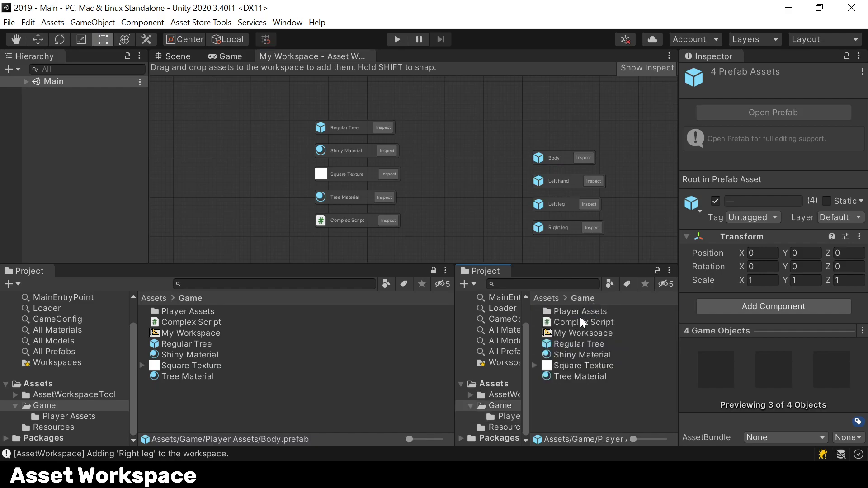
left_click(580, 311)
left_click_drag(580, 311, 490, 155)
left_click_drag(544, 94, 590, 222)
left_click_drag(544, 125, 585, 174)
left_click(544, 177)
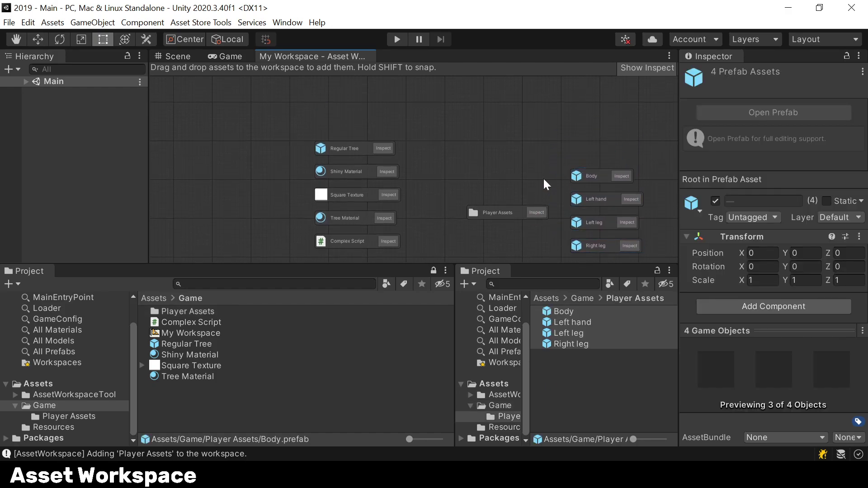
Step: Expand the Player Assets, Body and Left hand nodes and link Player Assets as parent of Body and Left hand
left_click(518, 212)
left_click(608, 175)
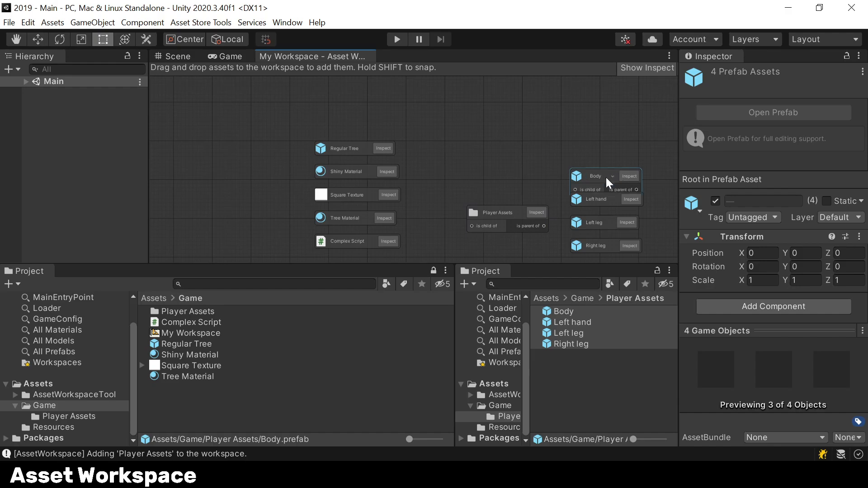
left_click(549, 144)
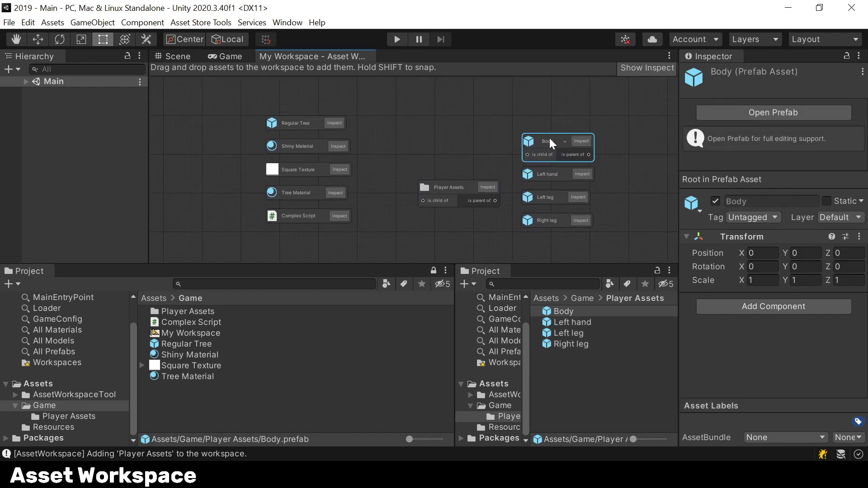
left_click_drag(495, 200, 528, 153)
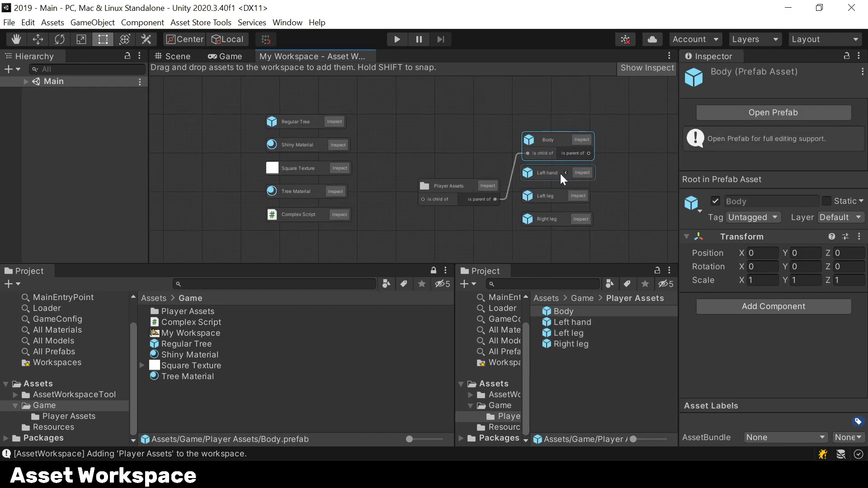
left_click(566, 173)
left_click_drag(496, 200, 543, 198)
Step: Expand the Left leg and Right leg nodes and link Player Assets as parent of both
left_click(542, 142)
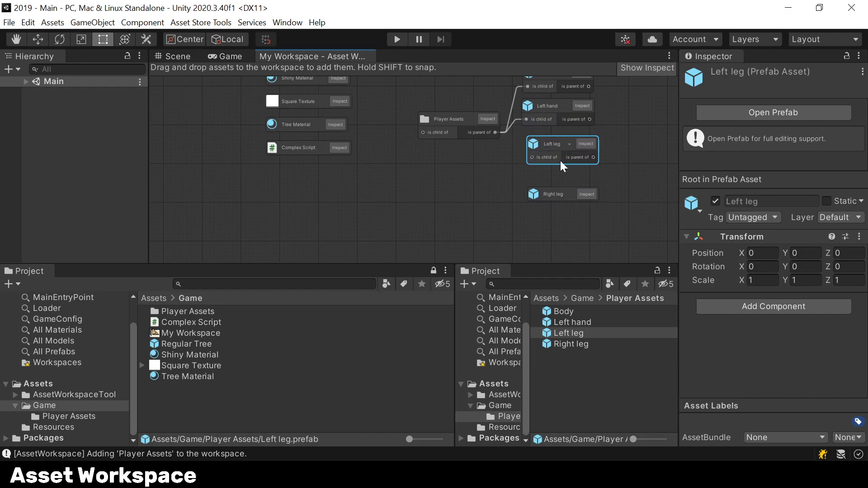
left_click_drag(495, 132, 520, 155)
left_click(558, 192)
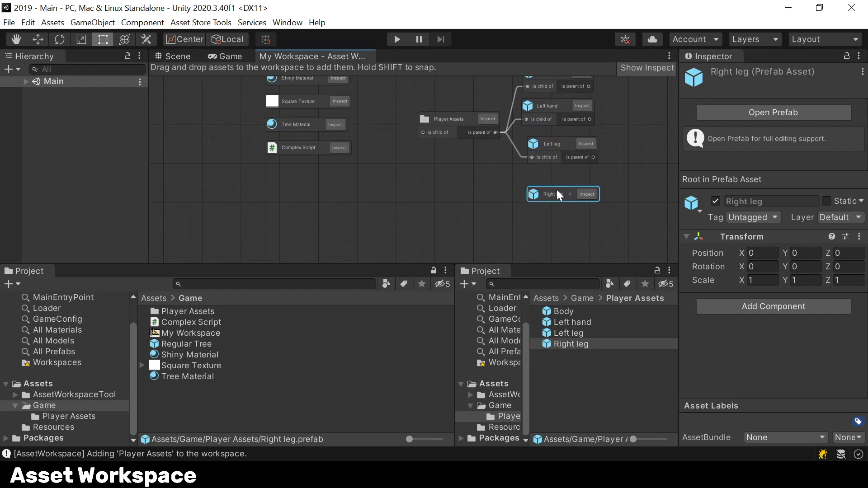
middle_click_drag(495, 135, 534, 209)
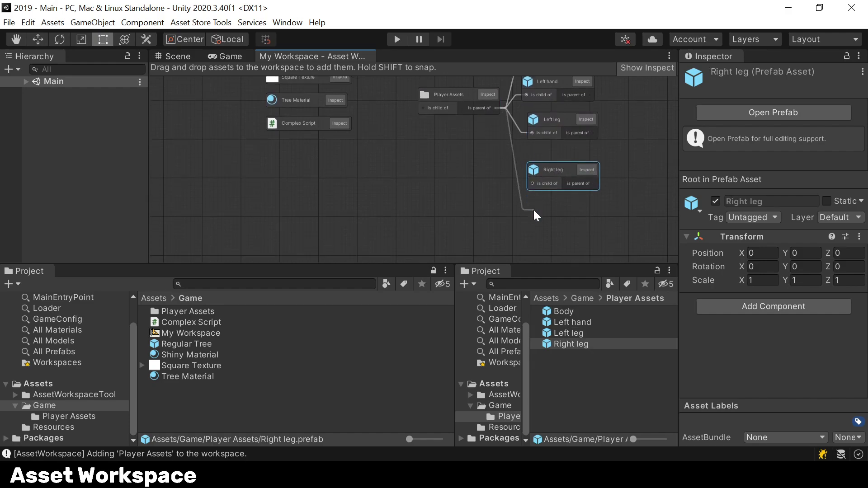
middle_click_drag(534, 165, 578, 229)
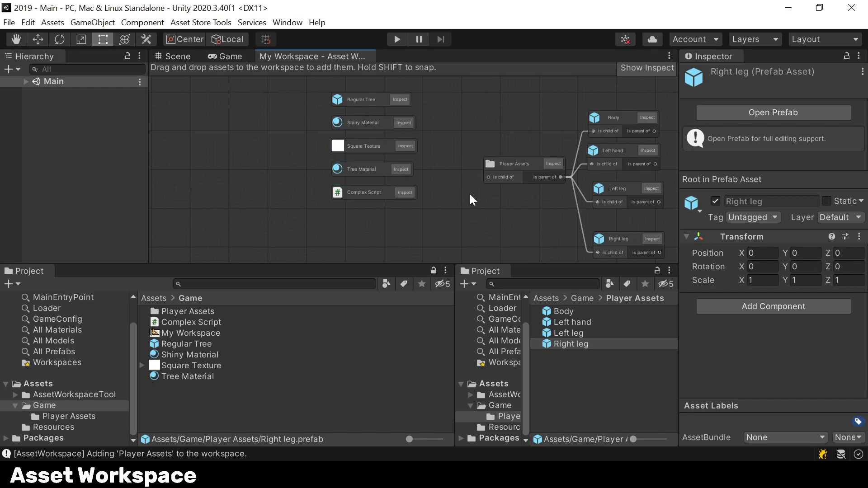
Step: Move the Right leg node closer beneath the Left leg node
middle_click_drag(478, 210, 364, 199)
middle_click_drag(495, 227, 495, 172)
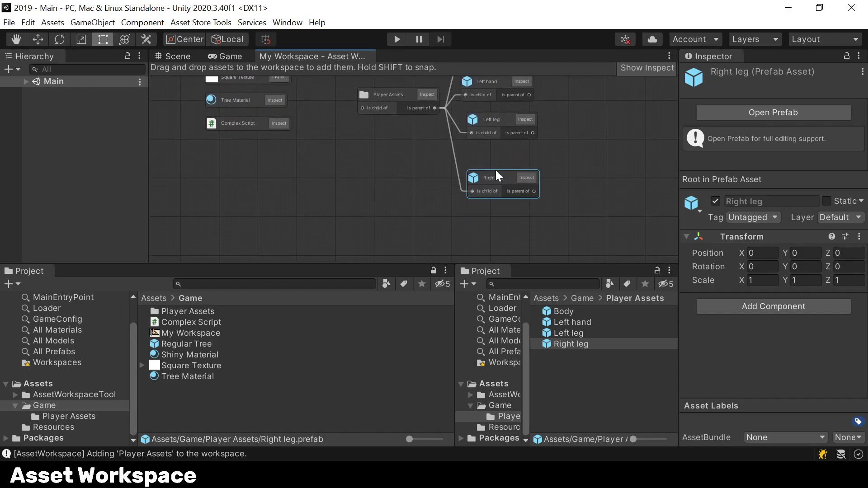
middle_click_drag(364, 158, 342, 230)
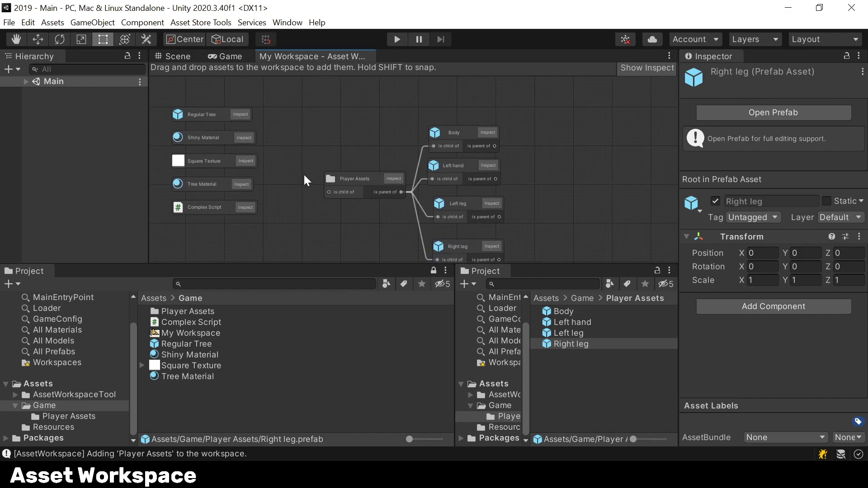
middle_click_drag(305, 175, 341, 185)
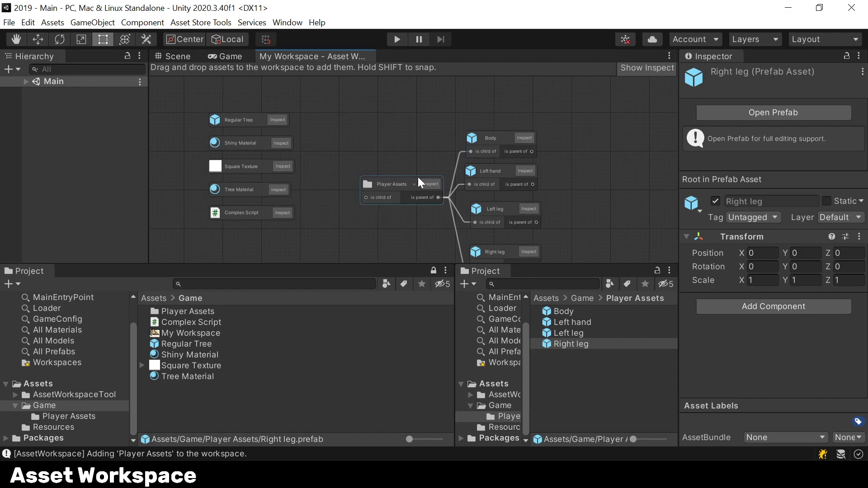
Step: Select the Player Assets, Body, Left hand and Left leg nodes in turn to view each asset's details and project location
left_click(391, 199)
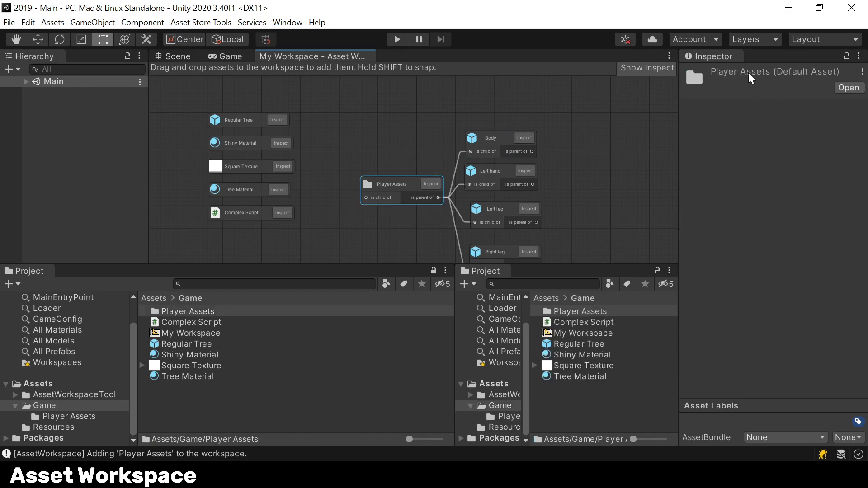
left_click(489, 136)
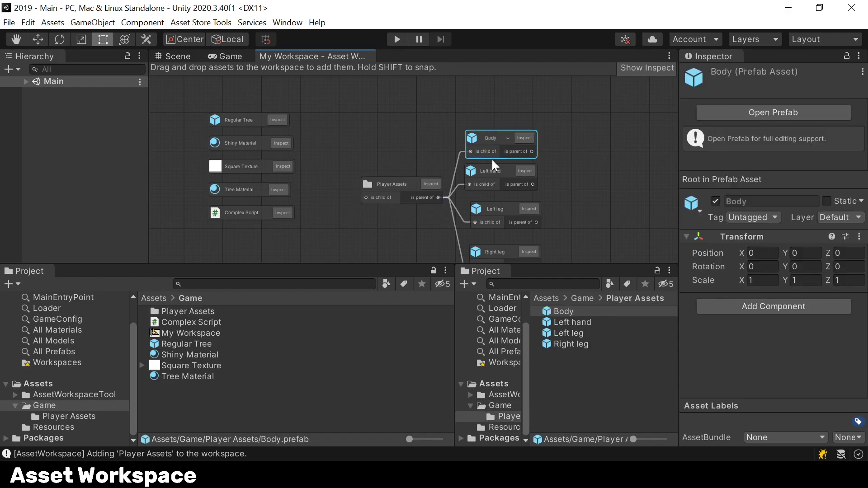
left_click(490, 169)
left_click(484, 207)
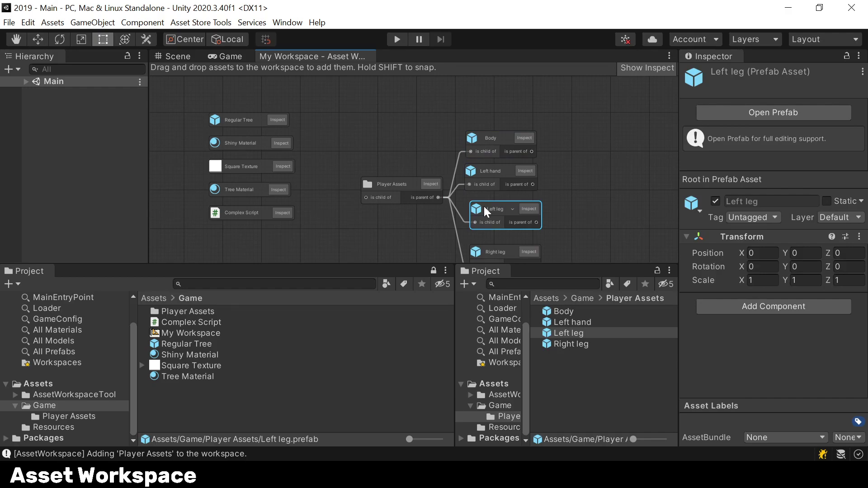
left_click(578, 342)
left_click(578, 337)
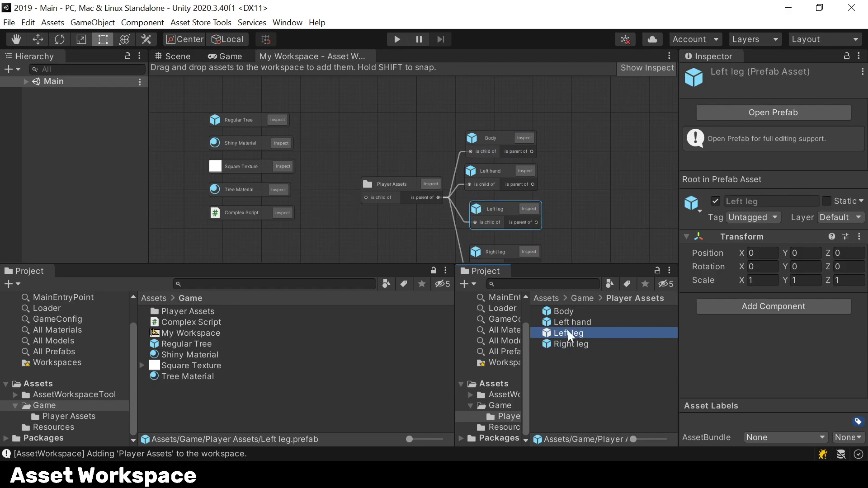
left_click(601, 190)
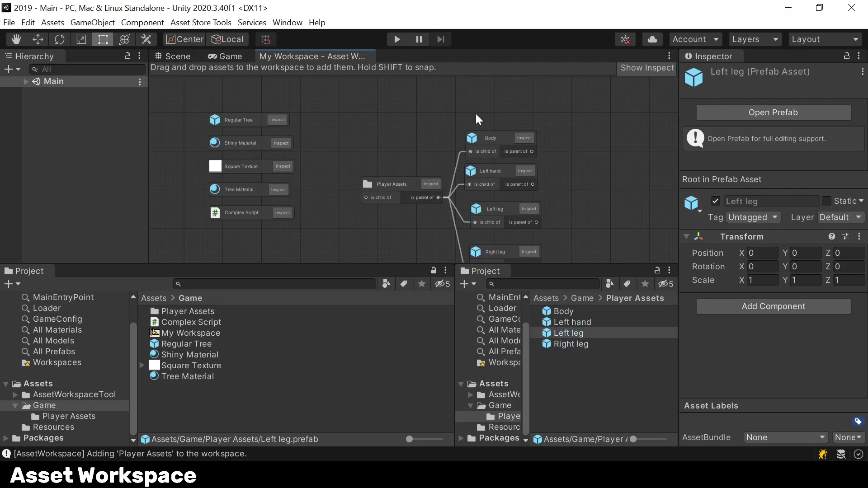
Step: Select the four prefab nodes together to view their shared properties, clear the selection and select the Player Assets node
left_click_drag(515, 259, 523, 256)
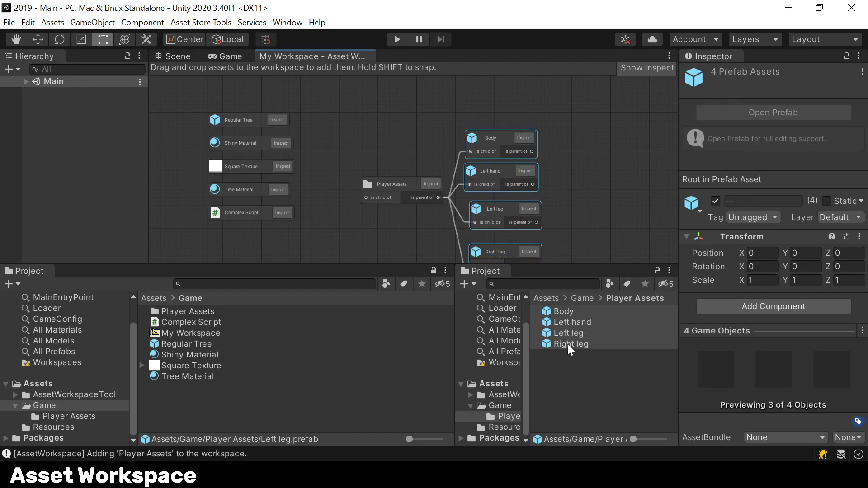
left_click(588, 187)
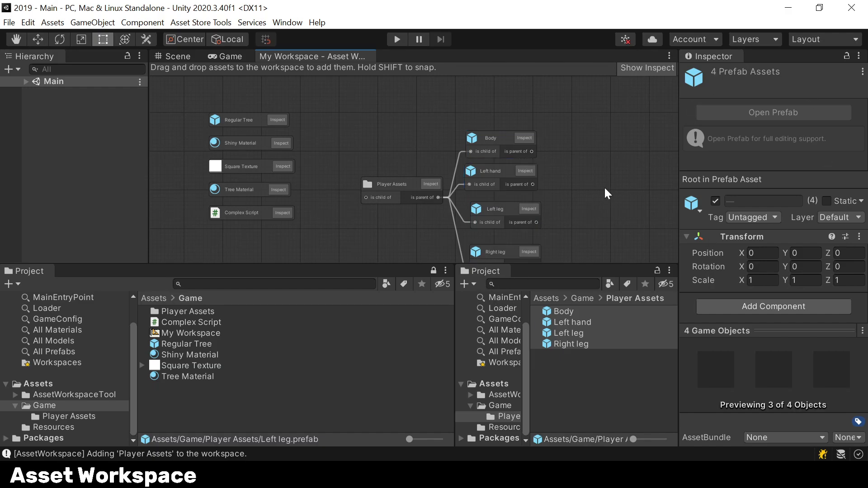
left_click(387, 185)
Step: Inspect Body and Shiny Material in separate windows side by side, and close both inspector windows
left_click(495, 143)
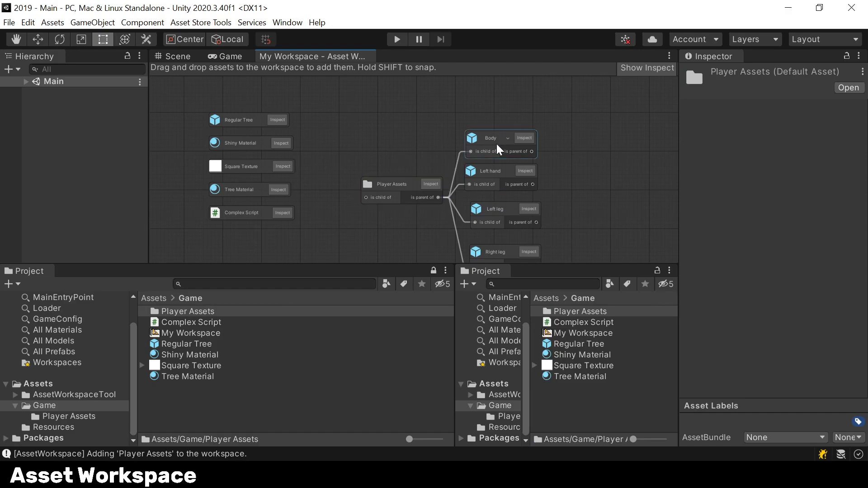
left_click(524, 139)
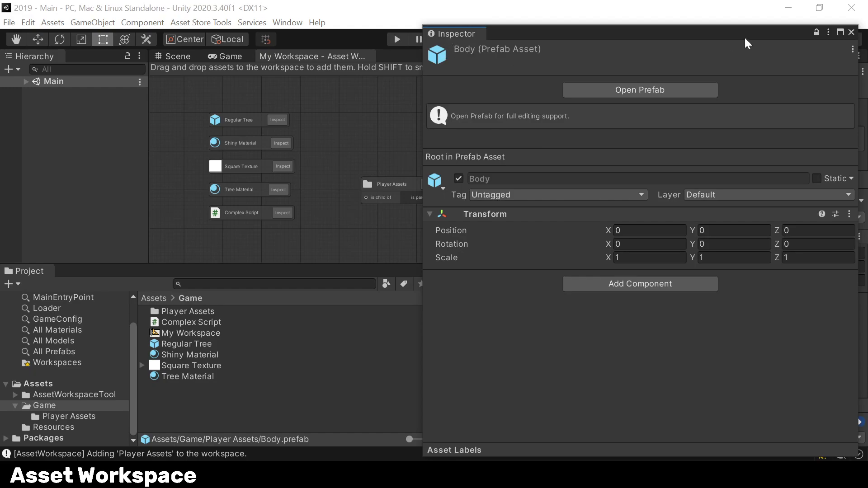
left_click(282, 143)
left_click_drag(596, 40, 169, 33)
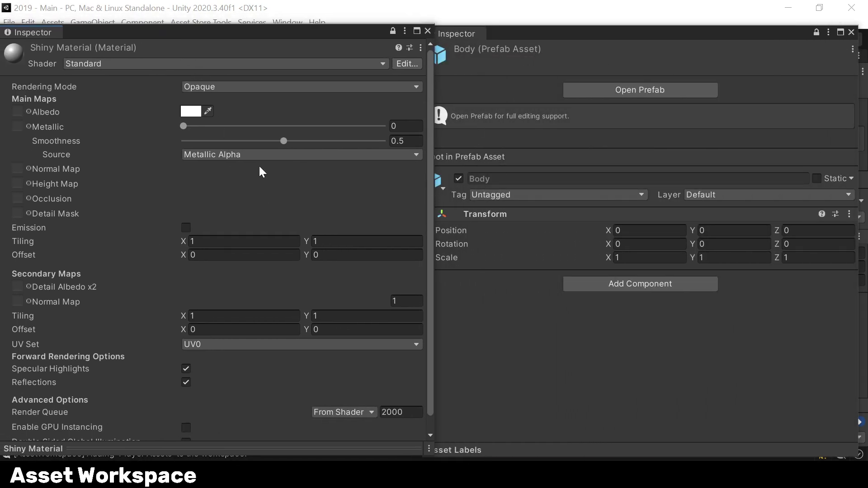
left_click(428, 31)
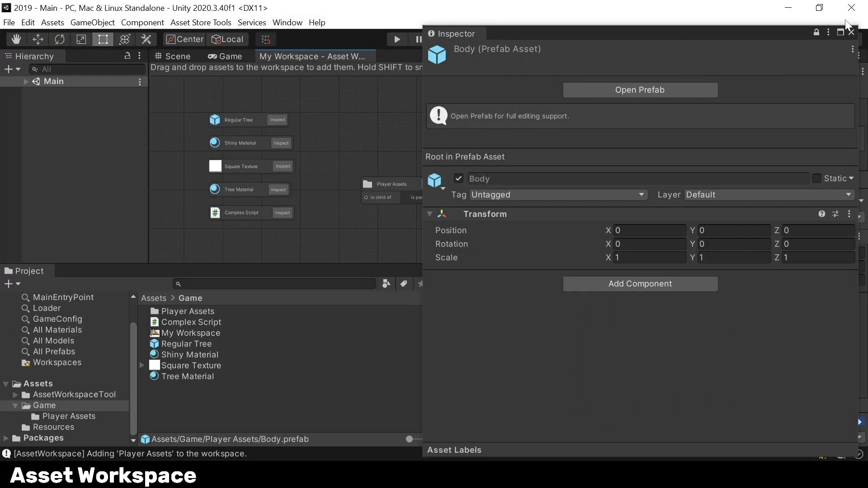
left_click(852, 32)
Step: Hide the Inspect buttons on the workspace nodes and show them again
left_click(645, 68)
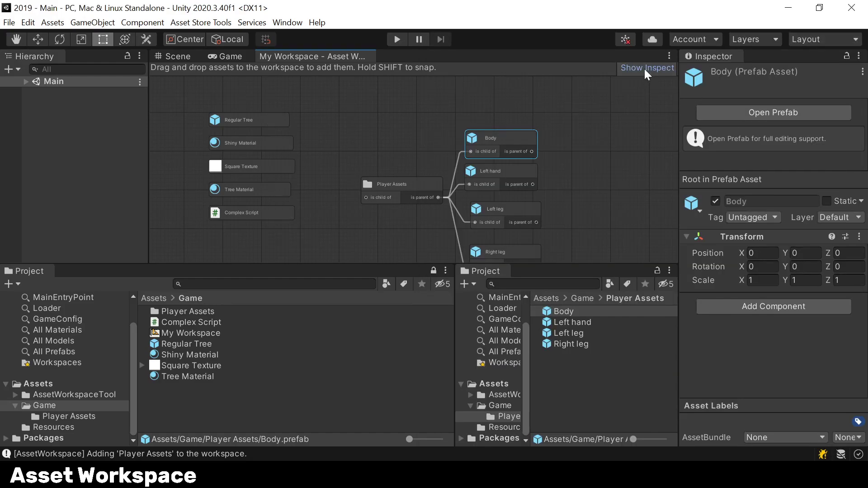
left_click(584, 180)
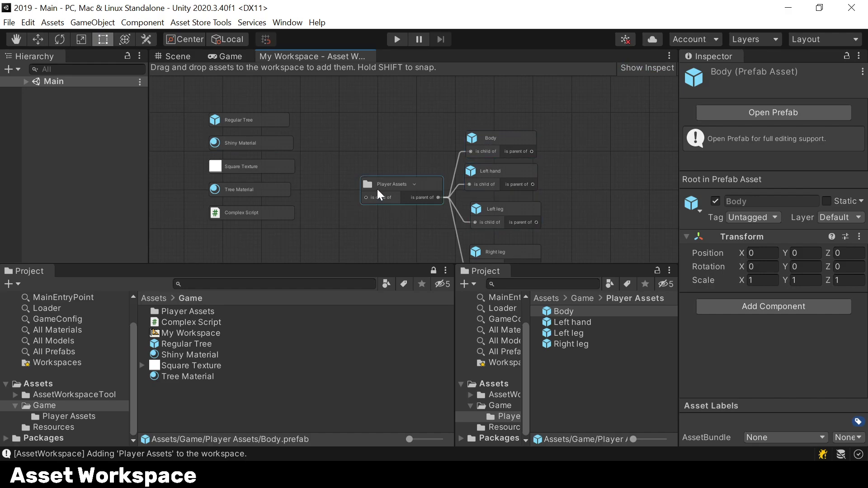
left_click(646, 69)
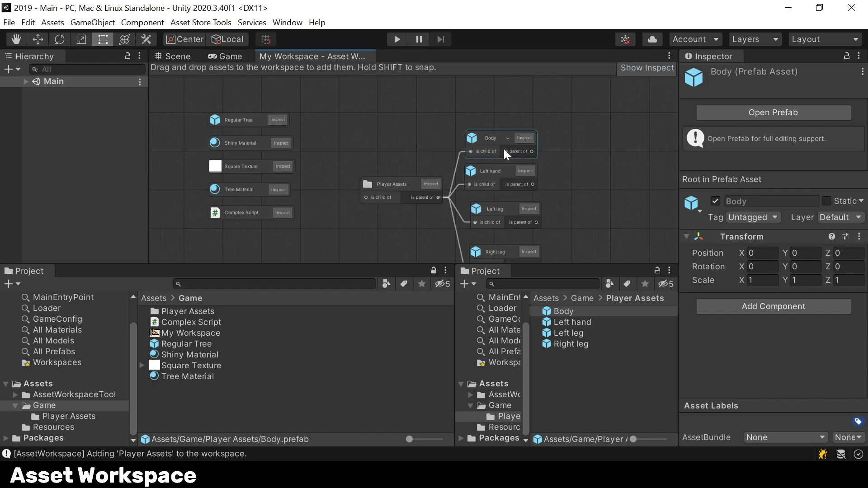
Step: Select the five unlinked nodes from Regular Tree to Complex Script, move them together to a slightly higher spot, and clear the selection
left_click_drag(205, 105, 255, 213)
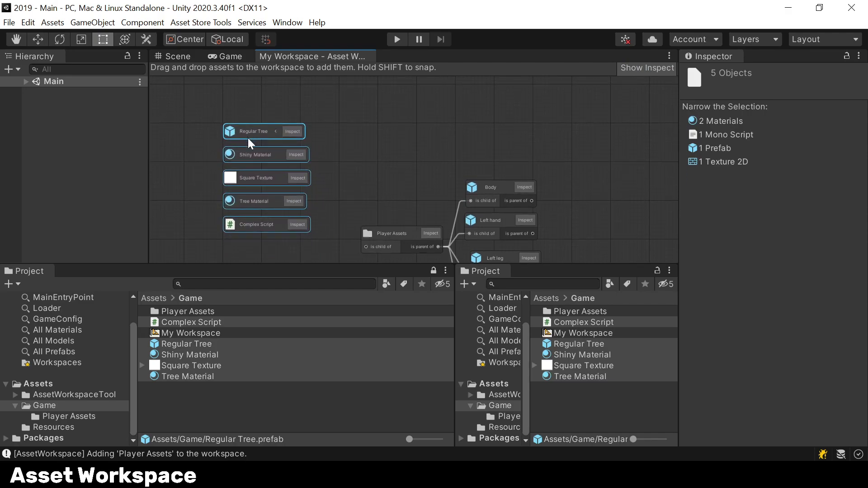
scroll(225, 144, "up", 3)
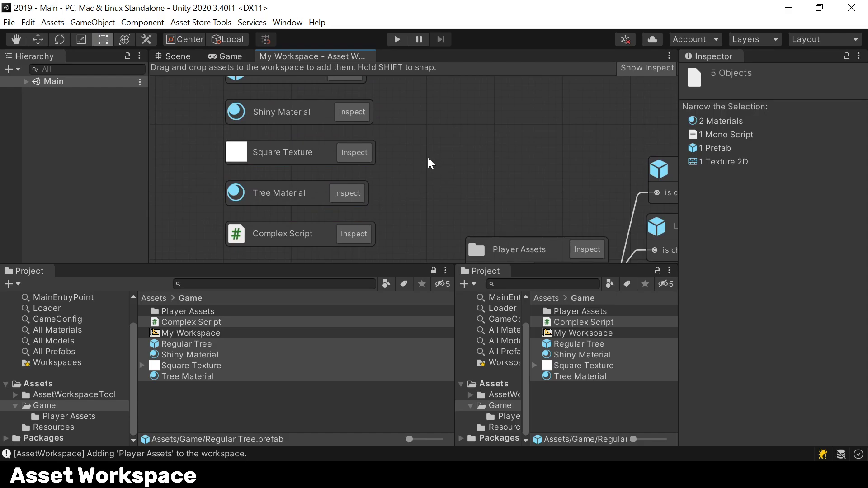
scroll(421, 168, "down", 2)
middle_click_drag(446, 199, 407, 183)
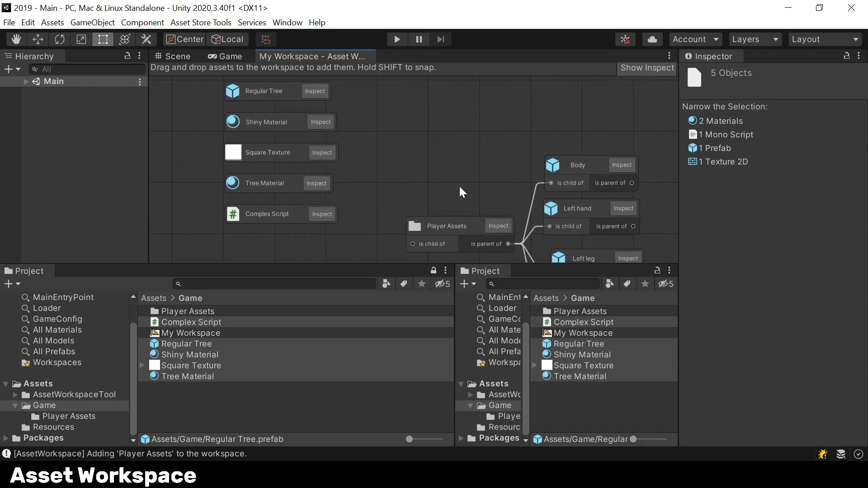
middle_click_drag(460, 185, 450, 154)
left_click(564, 405)
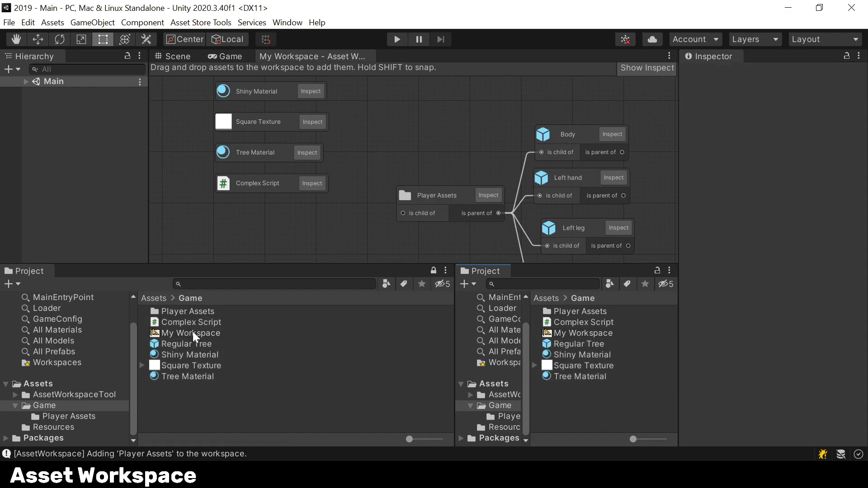
Step: Rename the Body prefab in the Player Assets folder to Body (main)
middle_click_drag(445, 154, 412, 136)
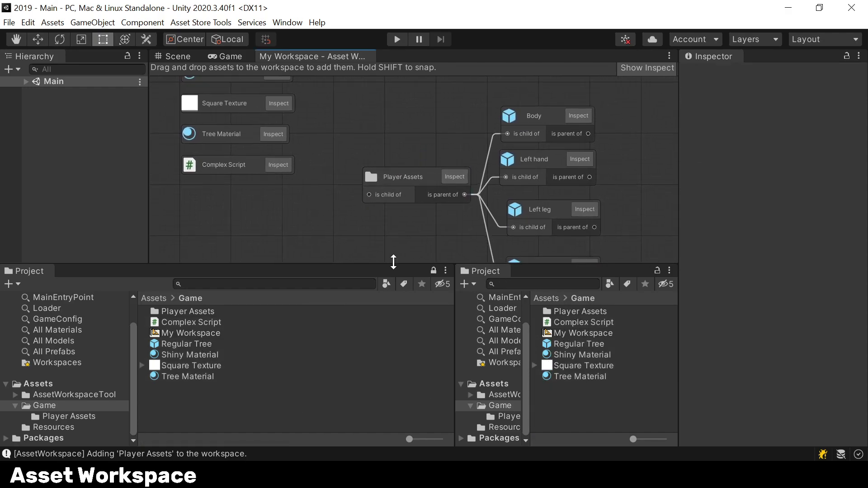
double_click(174, 313)
left_click(180, 314)
left_click(180, 314)
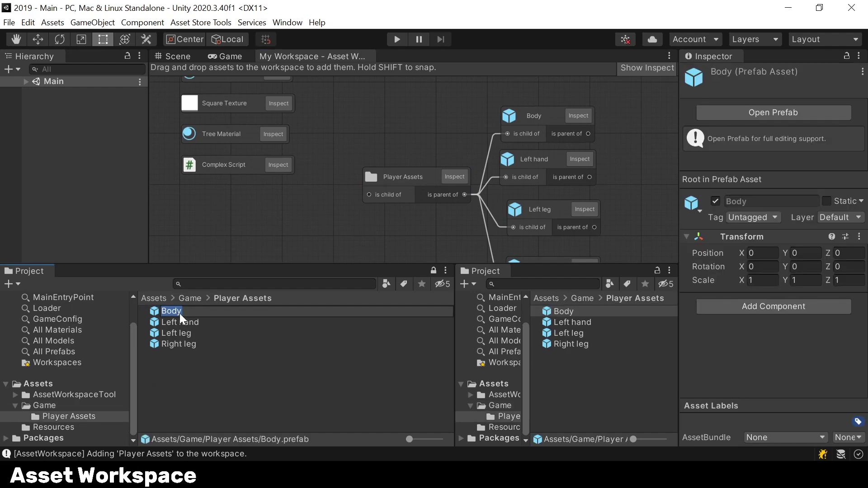
key("End")
type("(main)")
key("Return")
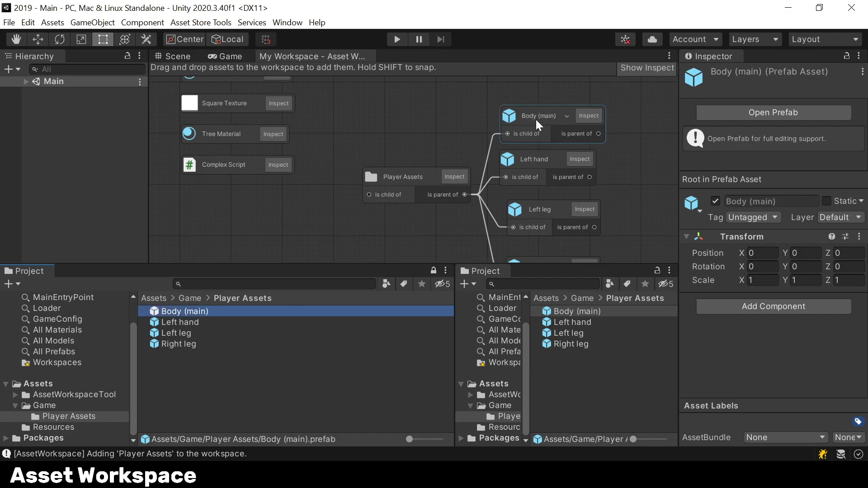
Step: Duplicate the Body (main) prefab and add the copy to the workspace above the Body (main) node
left_click(192, 393)
left_click(193, 312)
key("ctrl+d")
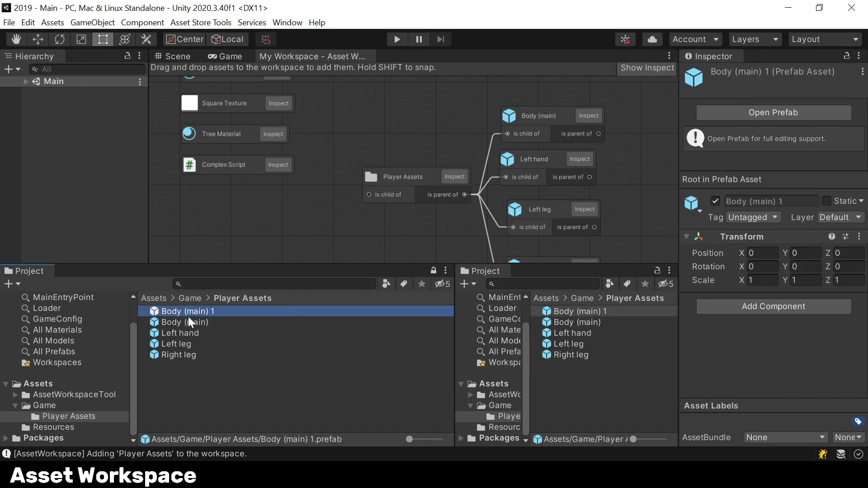
left_click_drag(188, 316, 355, 230)
left_click_drag(418, 126, 555, 155)
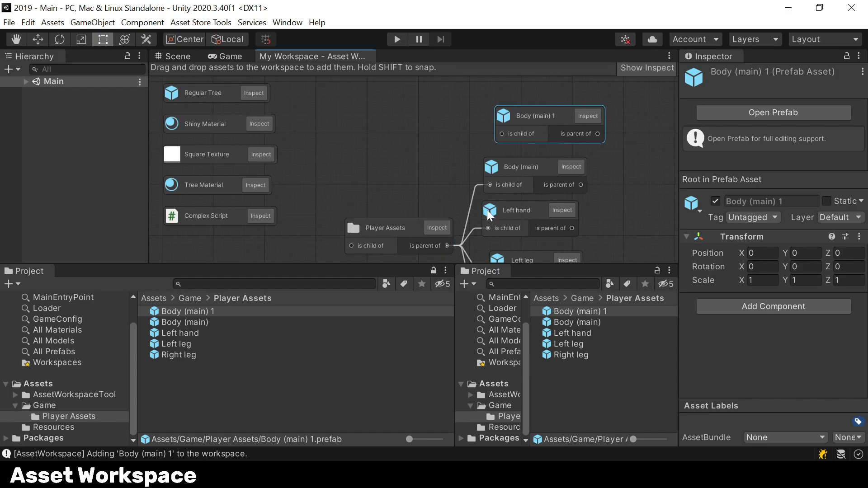
Step: Link the Player Assets node as parent of the duplicated body prefab's node
scroll(446, 236, "down", 5)
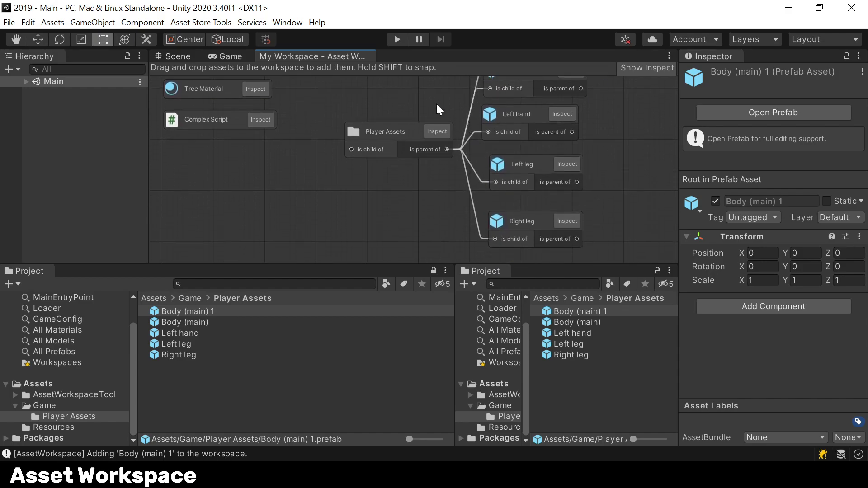
middle_click_drag(436, 102, 403, 199)
left_click(488, 110)
middle_click_drag(489, 109, 469, 167)
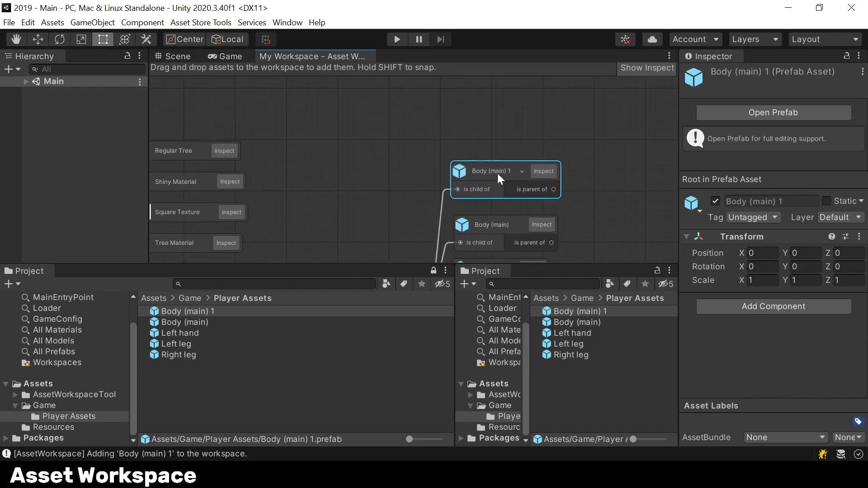
Step: Delete the duplicate of the Body (main) prefab from the Player Assets folder
left_click(200, 321)
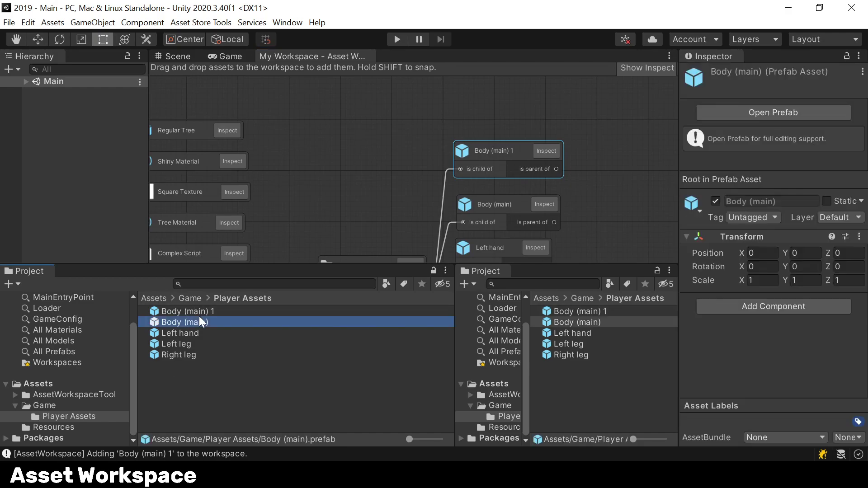
left_click(202, 311)
key("Delete")
key("Return")
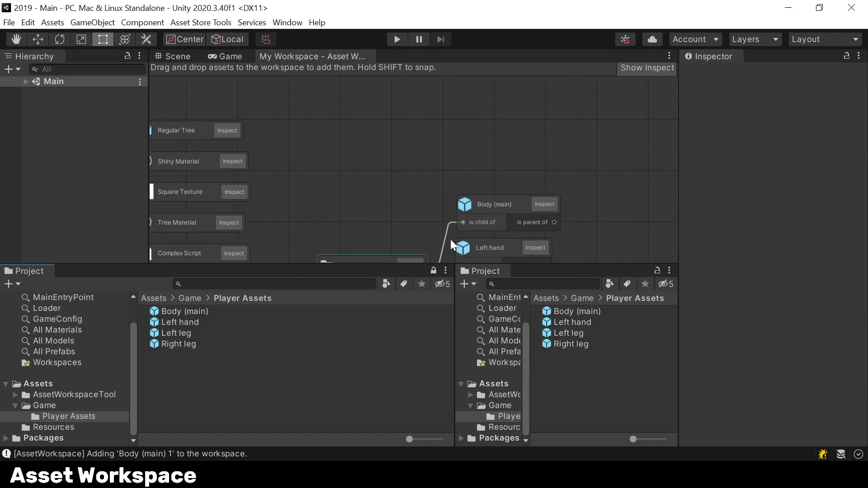
Step: Return to the Game folder in the locked Project browser
middle_click_drag(426, 183, 443, 138)
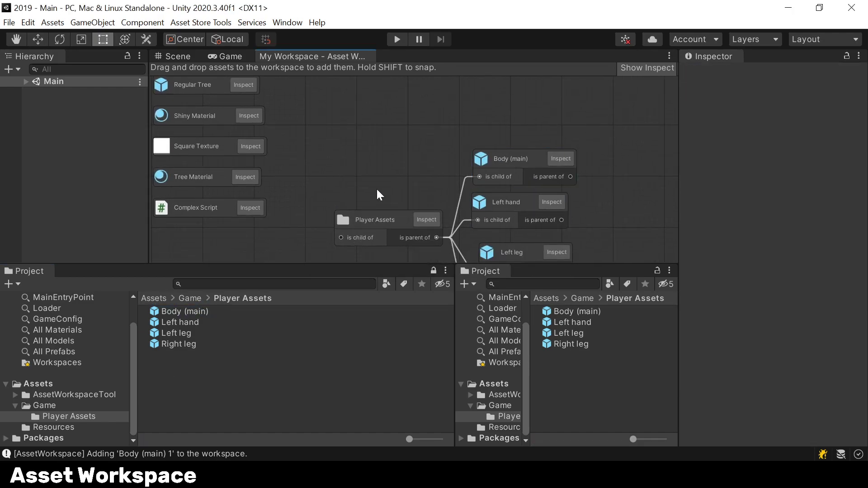
middle_click_drag(391, 202, 385, 161)
scroll(259, 211, "down", 3)
middle_click_drag(267, 211, 324, 201)
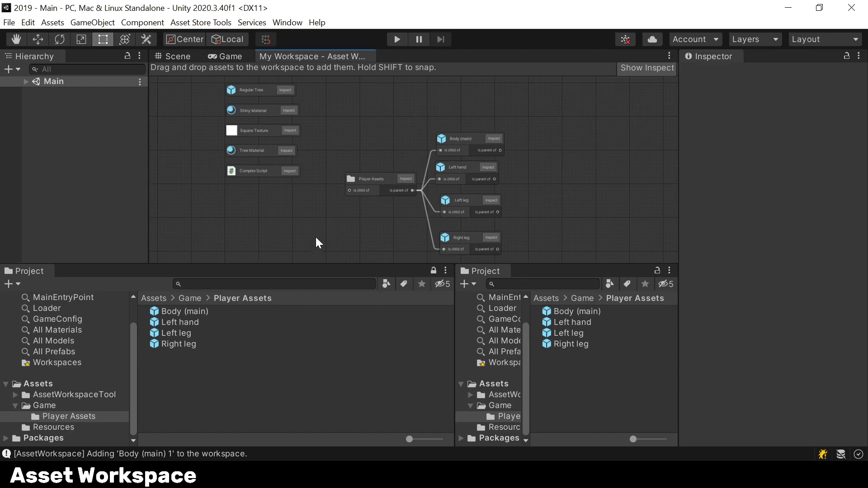
left_click(192, 298)
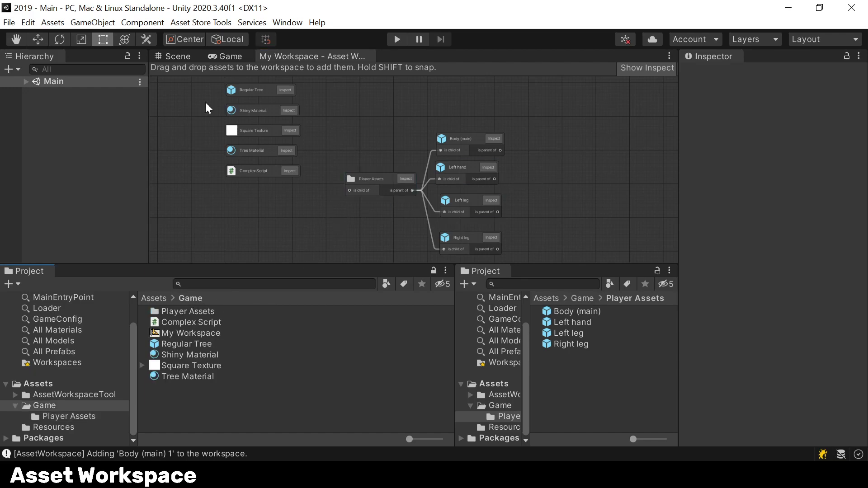